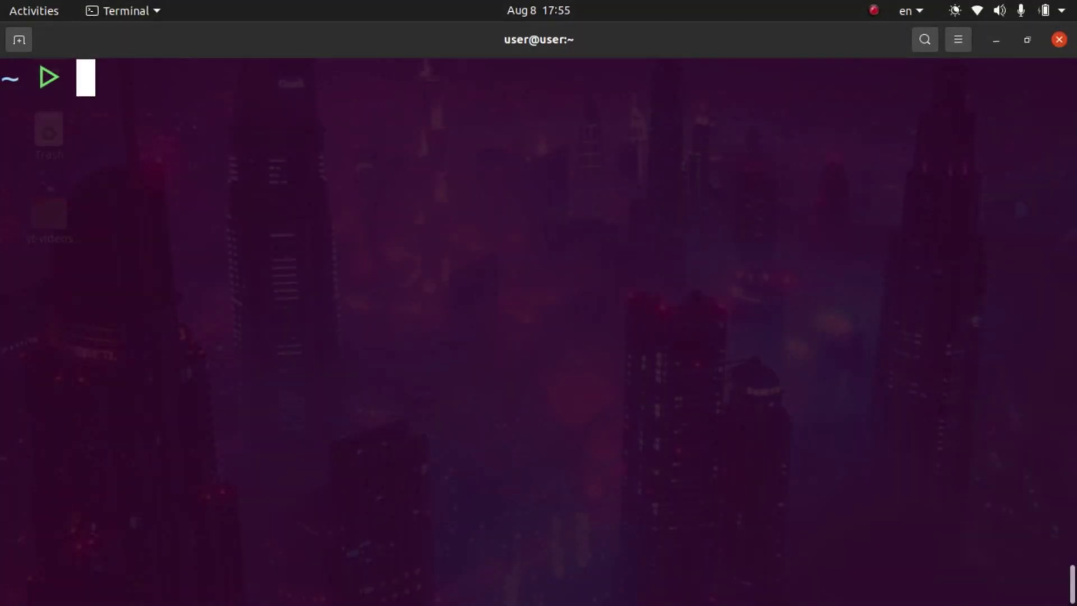
Run htop at the Terminal prompt to show its live CPU and memory monitor
{"action": "type", "text": "htop"}
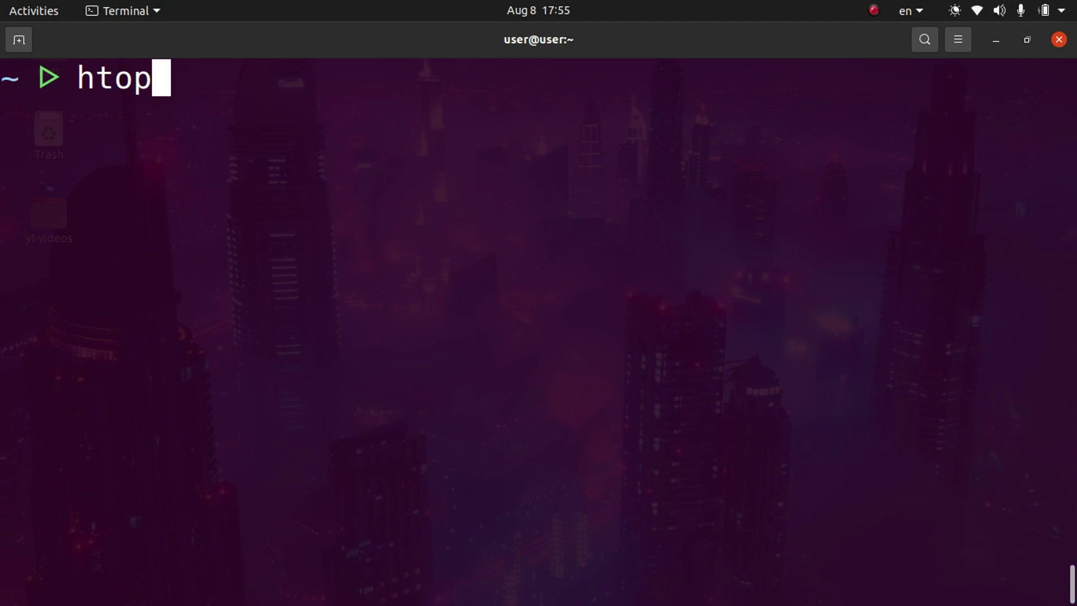
{"action": "key", "text": "Return"}
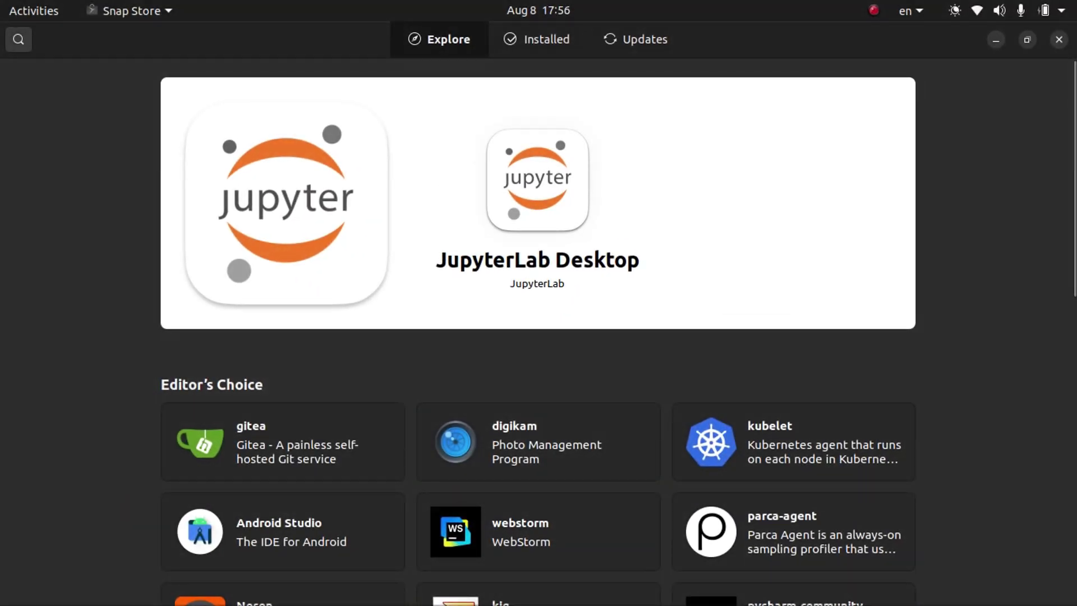
Search the Snap Store for htop and uninstall the installed Htop, confirming the removal
{"action": "key", "text": "ctrl+f"}
{"action": "type", "text": "htop"}
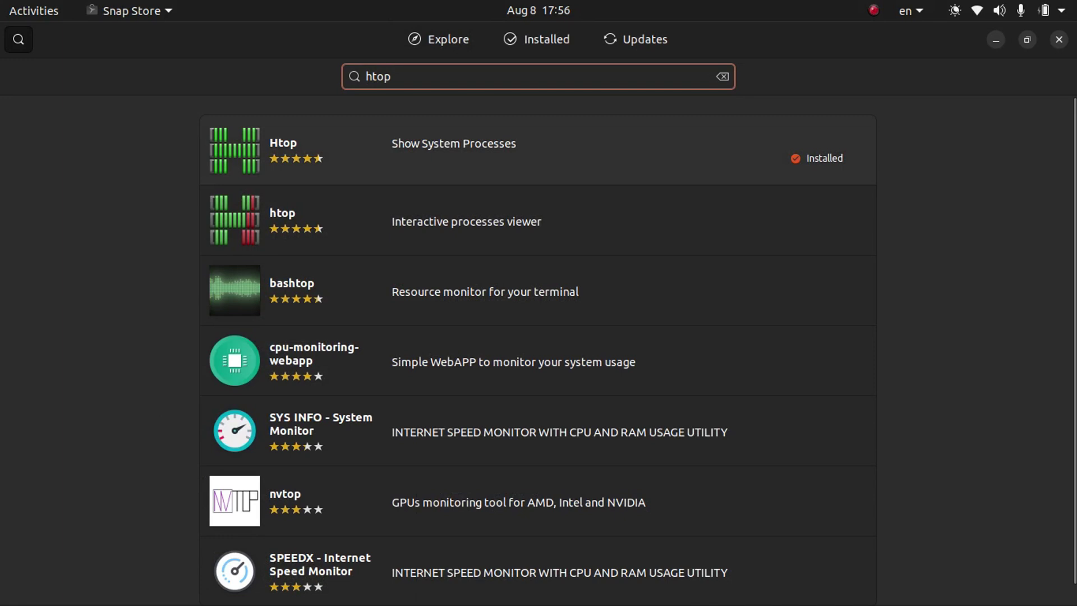
{"action": "key", "text": "Return"}
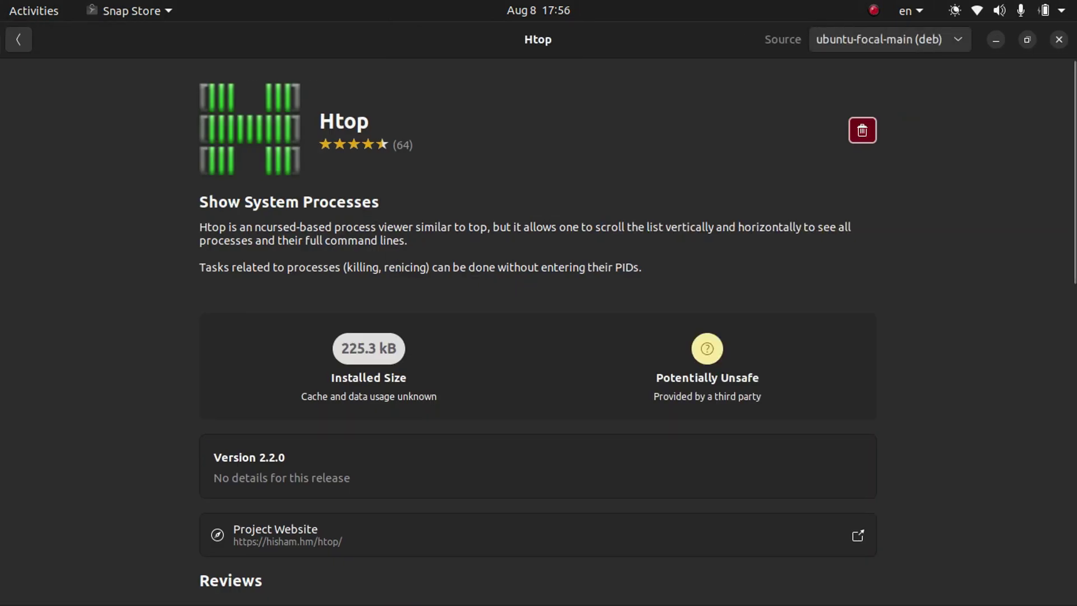
{"action": "key", "text": "Return"}
{"action": "key", "text": "Tab"}
{"action": "key", "text": "Return"}
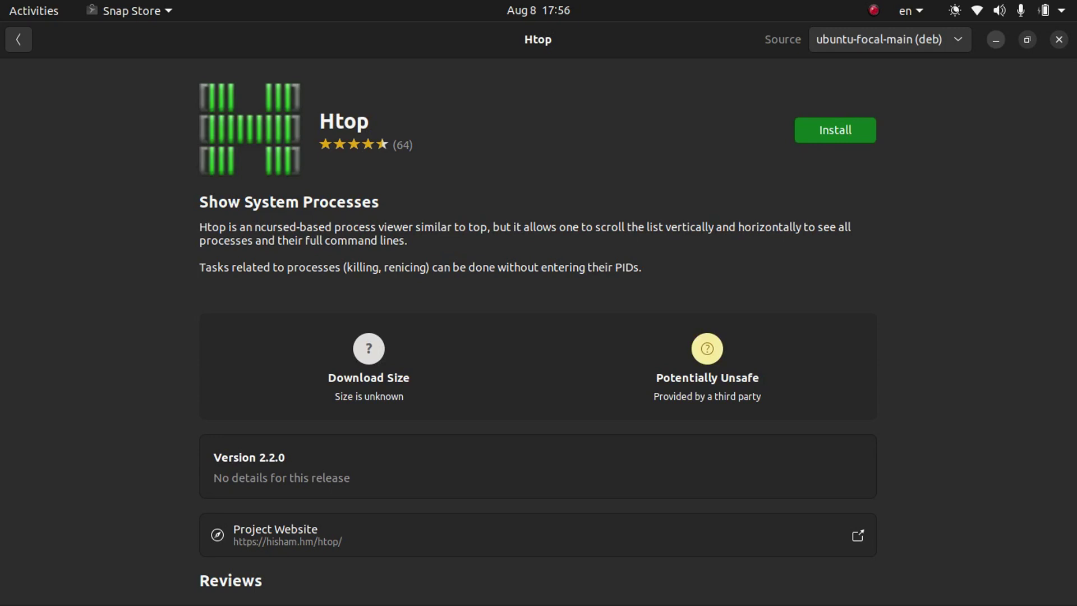
Back in Terminal, run htop to check it now reports command not found
{"action": "key", "text": "alt+Tab"}
{"action": "type", "text": "htop"}
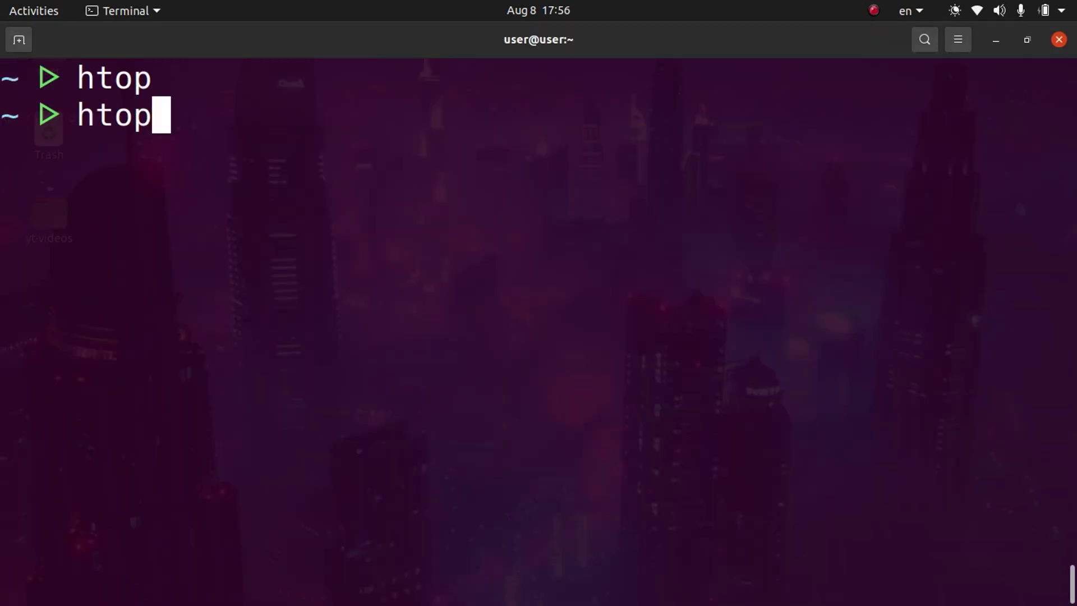
{"action": "key", "text": "Return"}
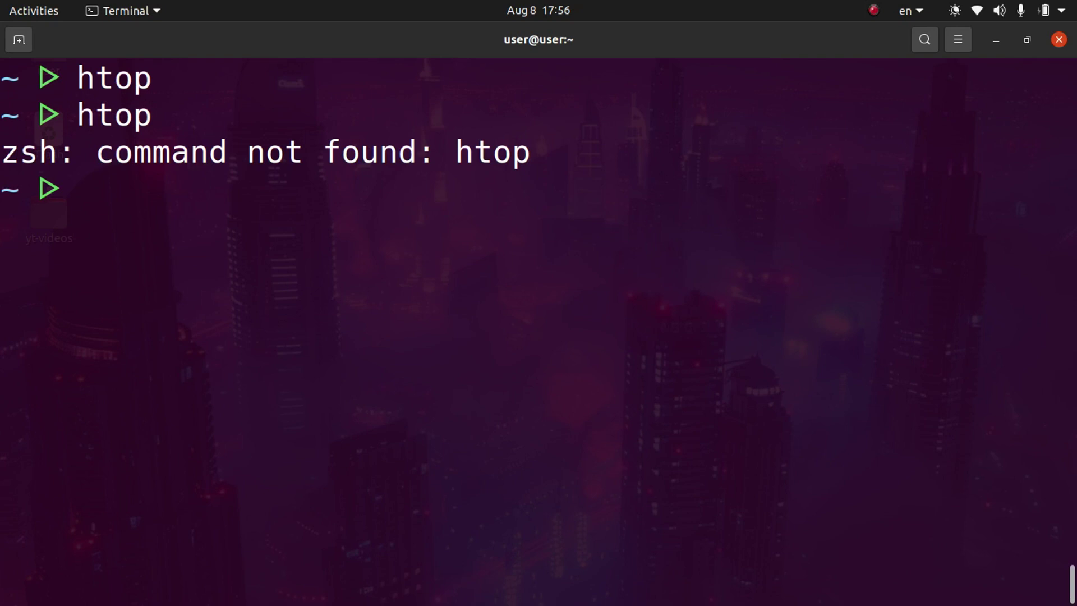
Reinstall htop with sudo apt-get install htop, run it, then quit with q
{"action": "type", "text": "sudo apt-get install htop"}
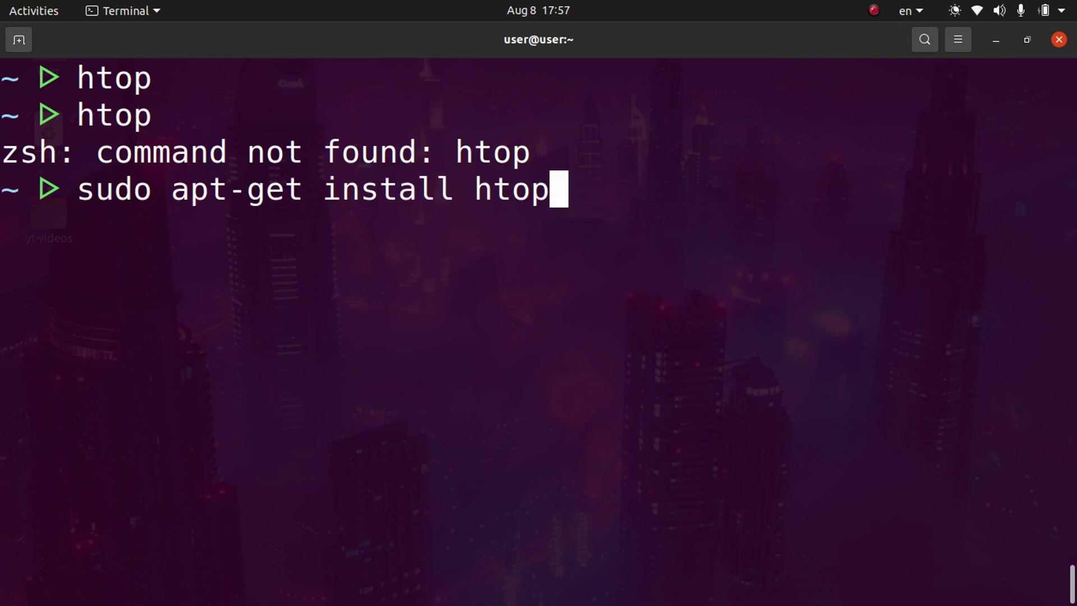
{"action": "key", "text": "Return"}
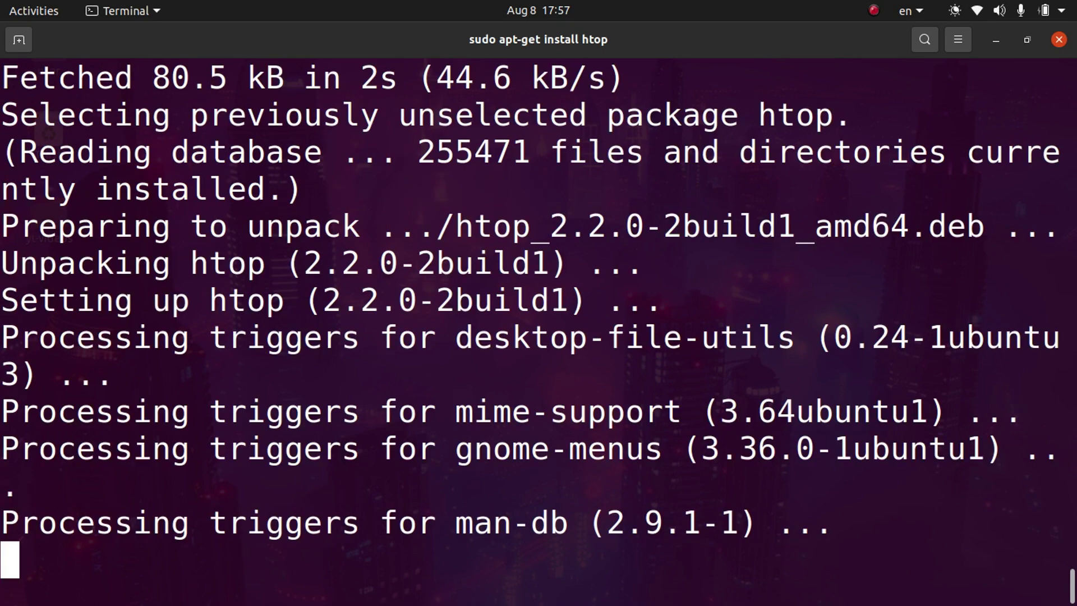
{"action": "type", "text": "htop"}
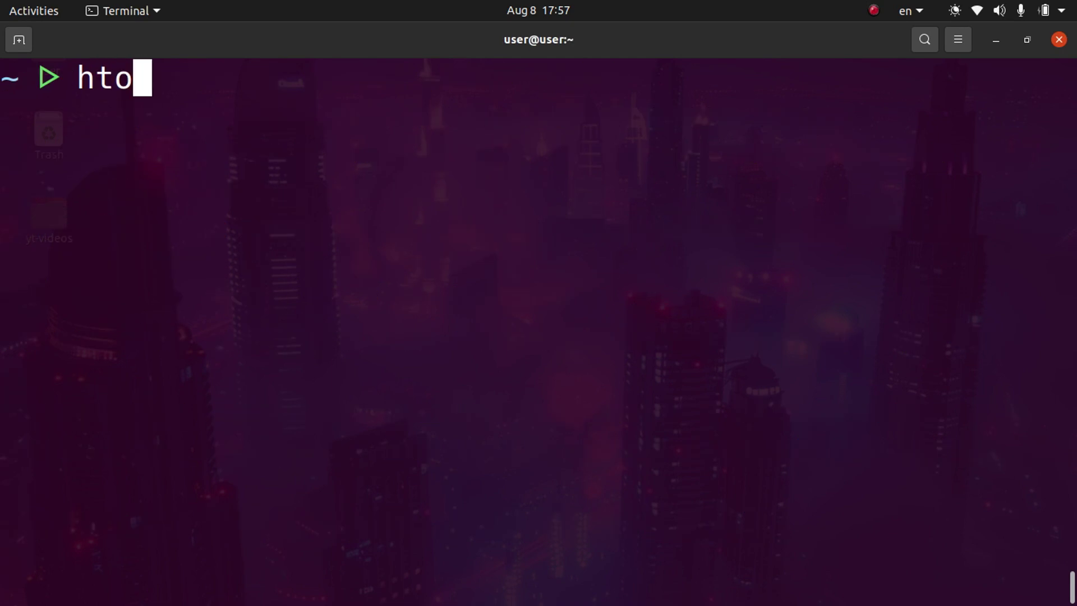
{"action": "key", "text": "Return"}
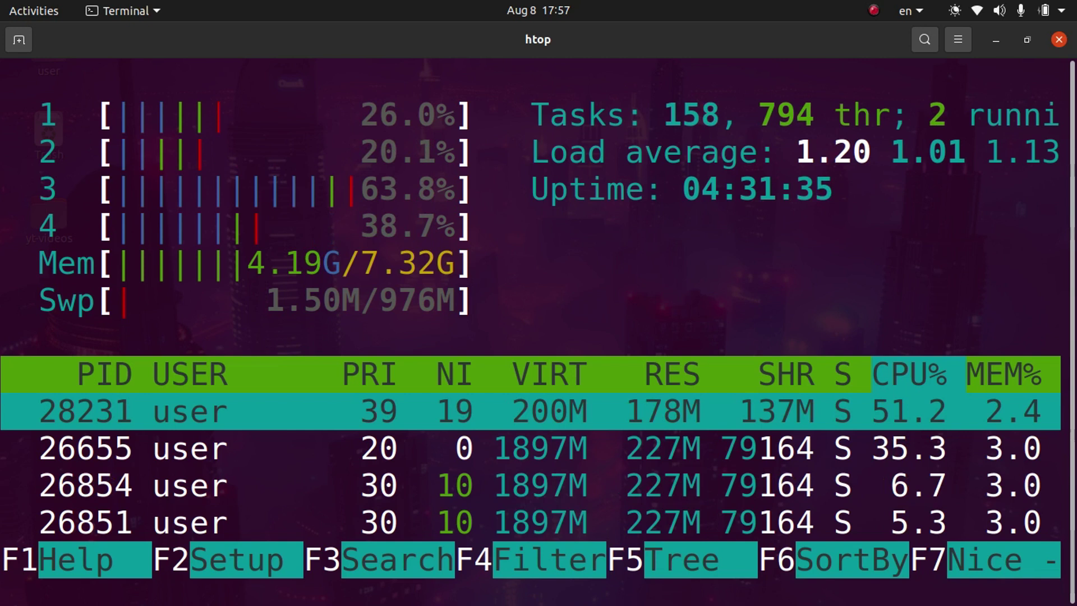
{"action": "key", "text": "q"}
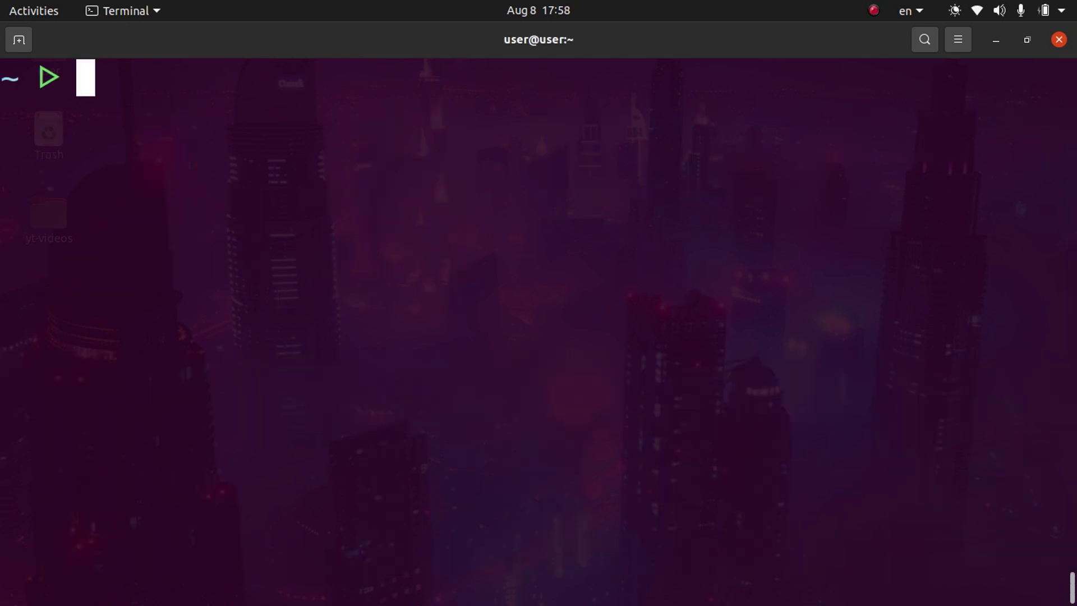
{"action": "type", "text": "dp"}
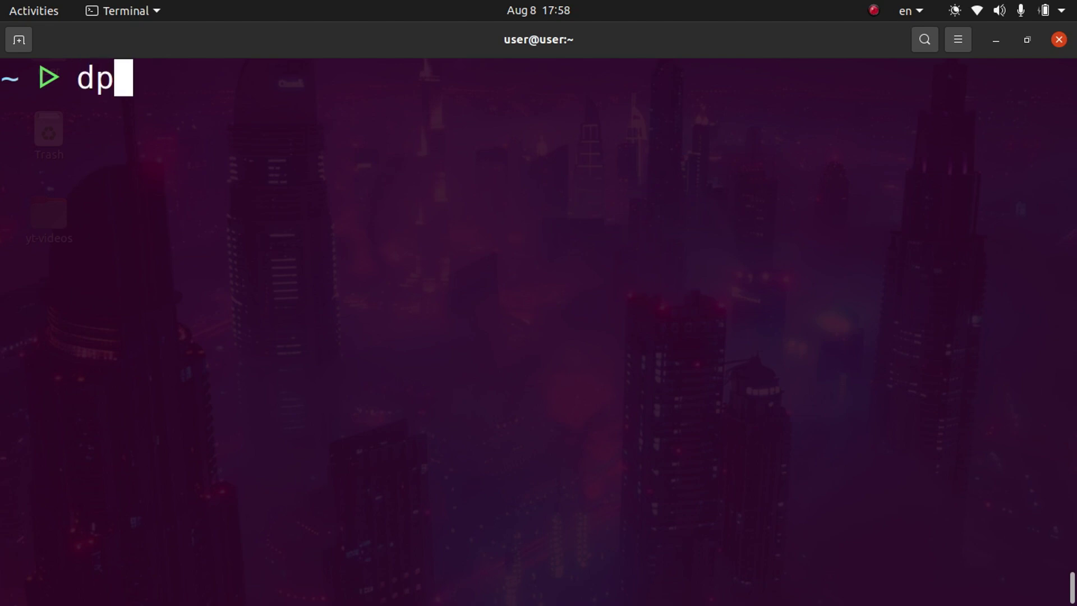
{"action": "type", "text": "kg -l"}
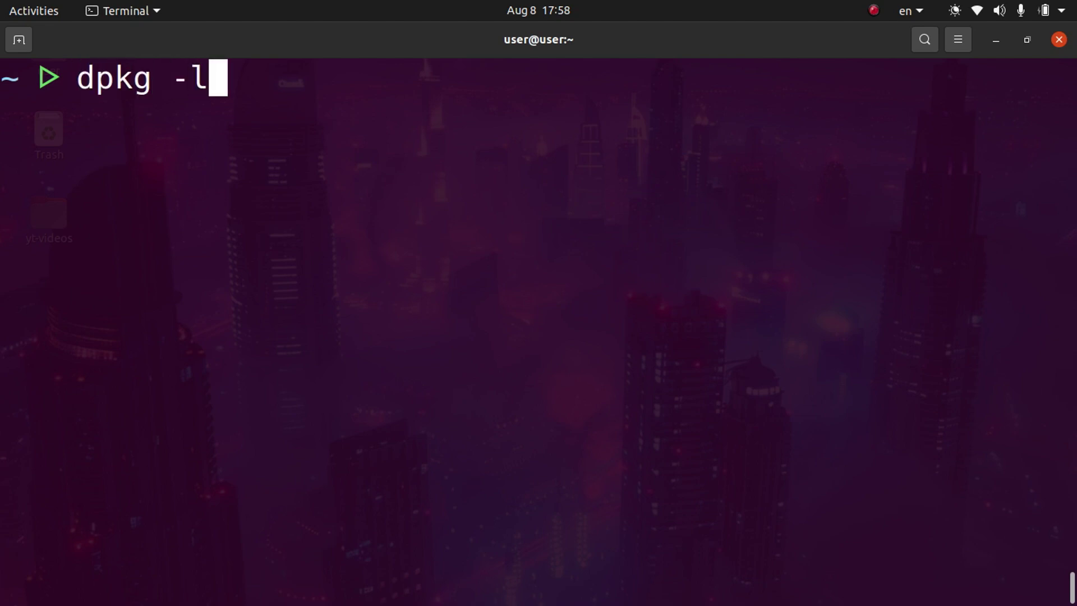
{"action": "key", "text": "Return"}
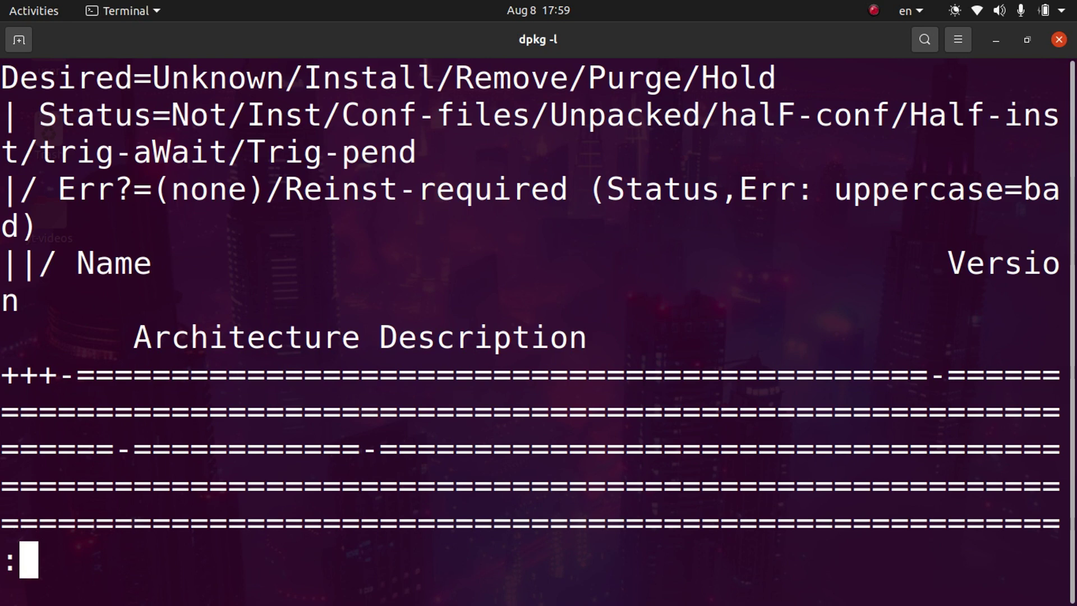
{"action": "key", "text": "ctrl+minus"}
{"action": "key", "text": "ctrl+minus"}
{"action": "key", "text": "ctrl+minus"}
{"action": "key", "text": "ctrl+minus"}
{"action": "key", "text": "ctrl+minus"}
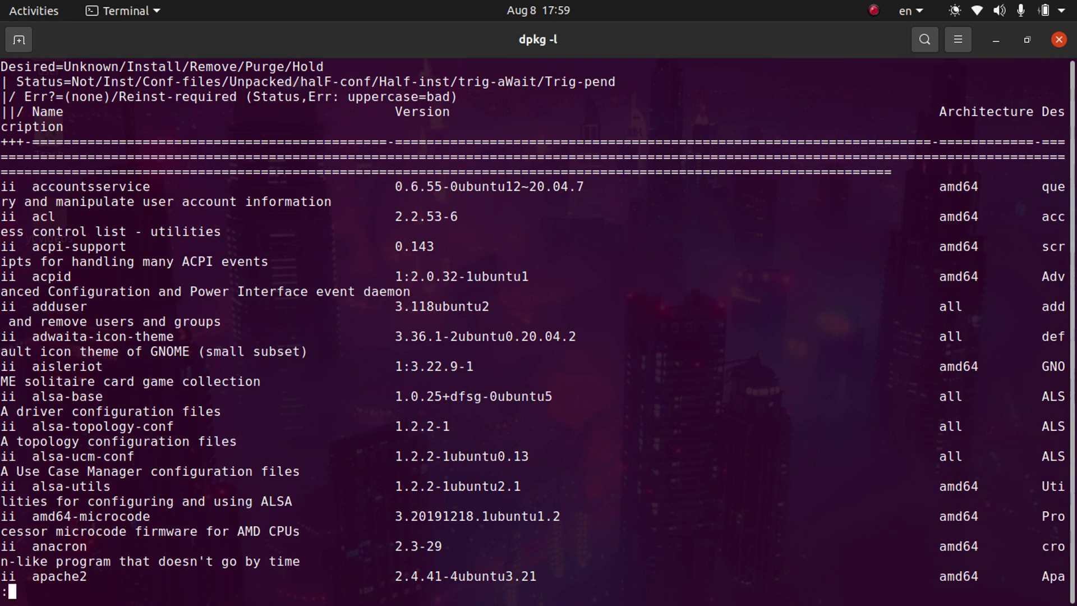
{"action": "key", "text": "q"}
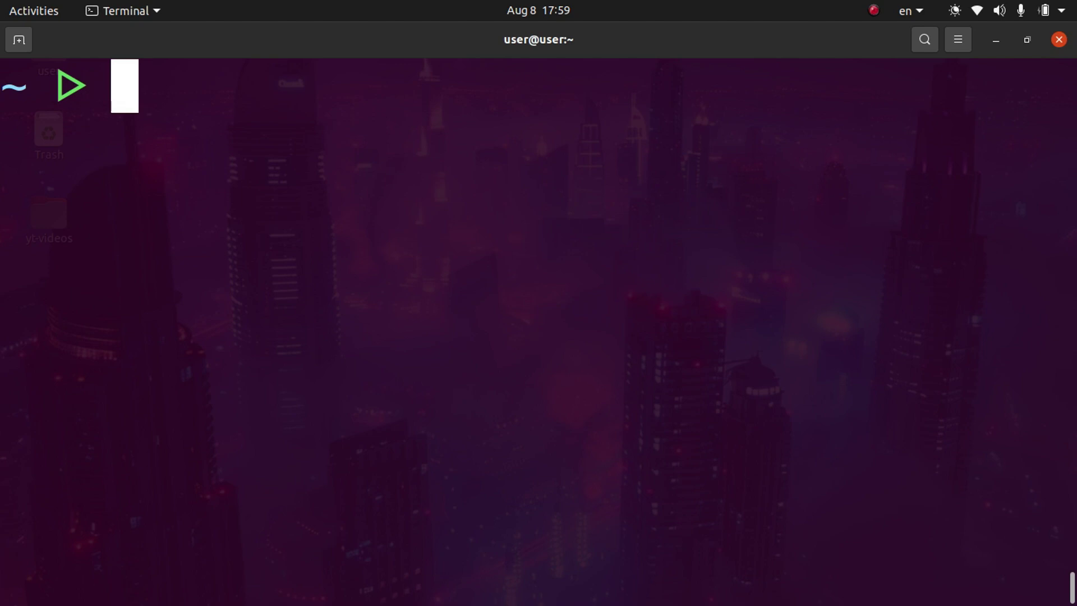
Run dpkg -l | grep apache to list installed apache packages at normal text size
{"action": "type", "text": "dpkg -"}
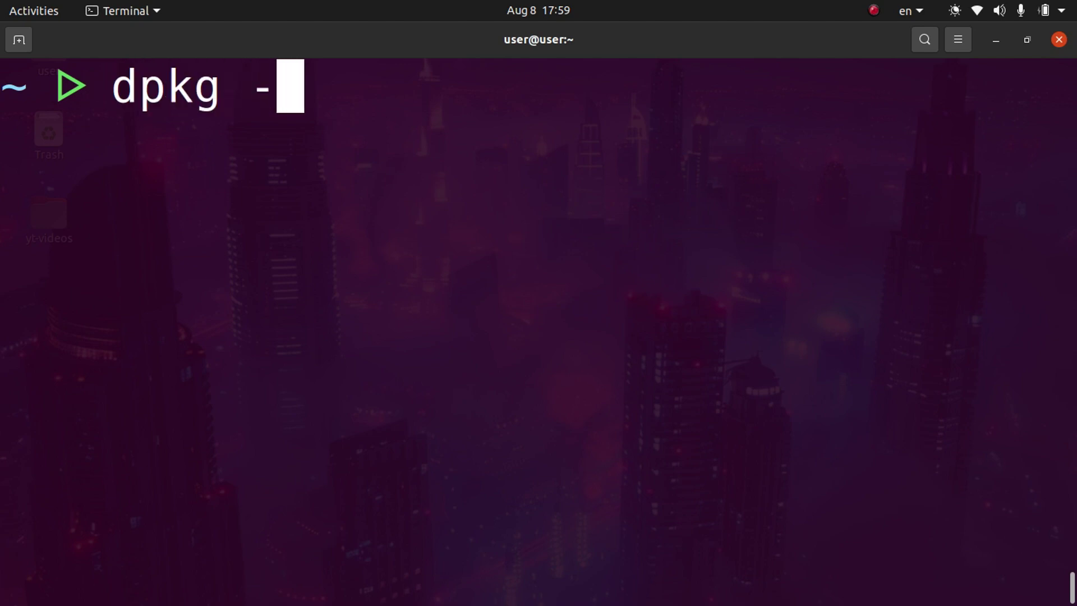
{"action": "type", "text": "l |"}
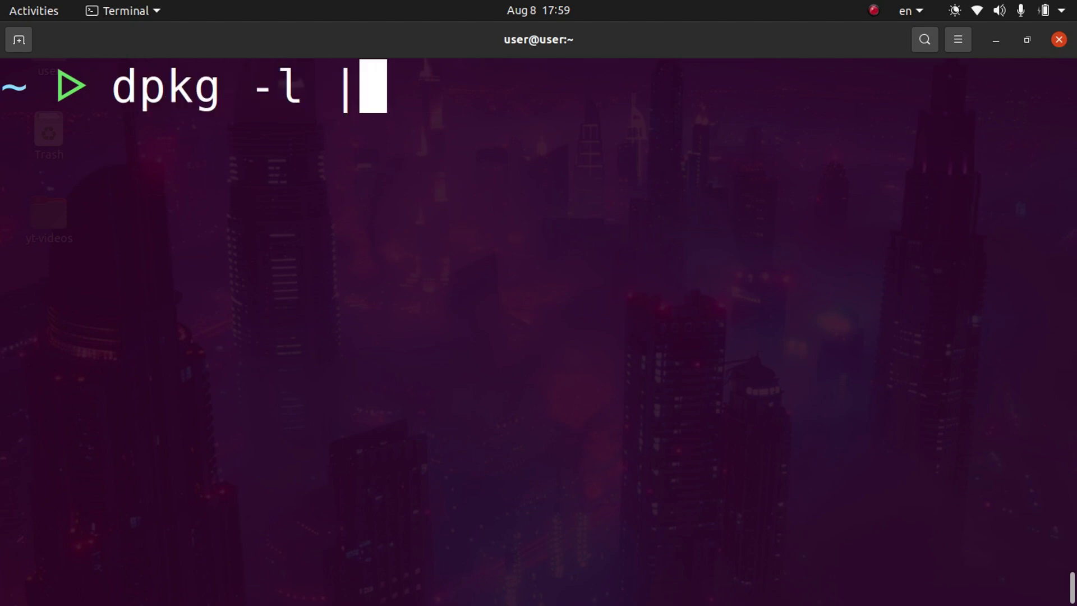
{"action": "type", "text": " grep "}
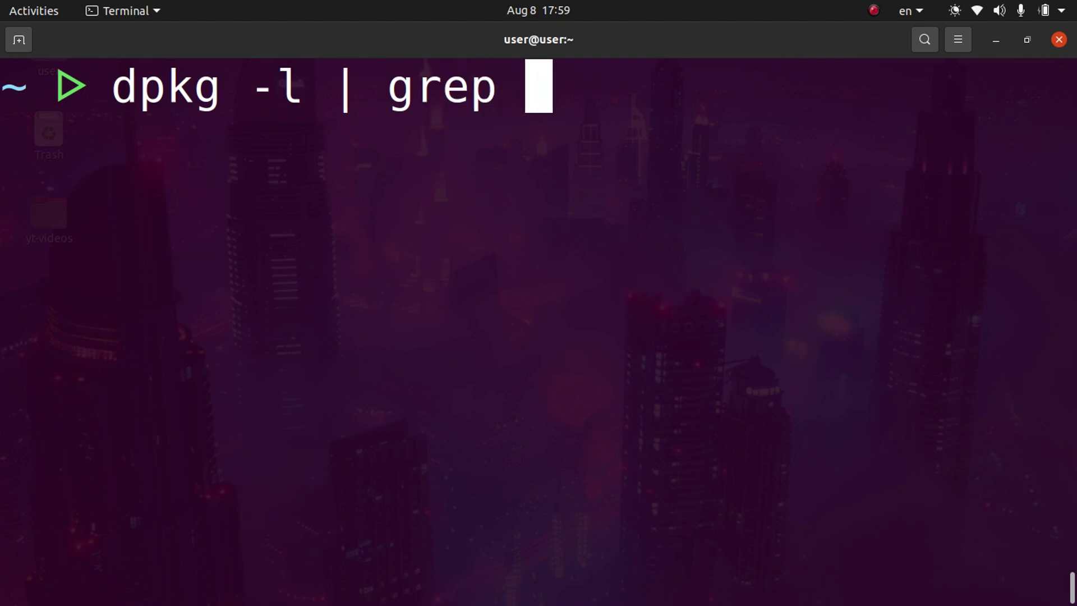
{"action": "type", "text": "apache"}
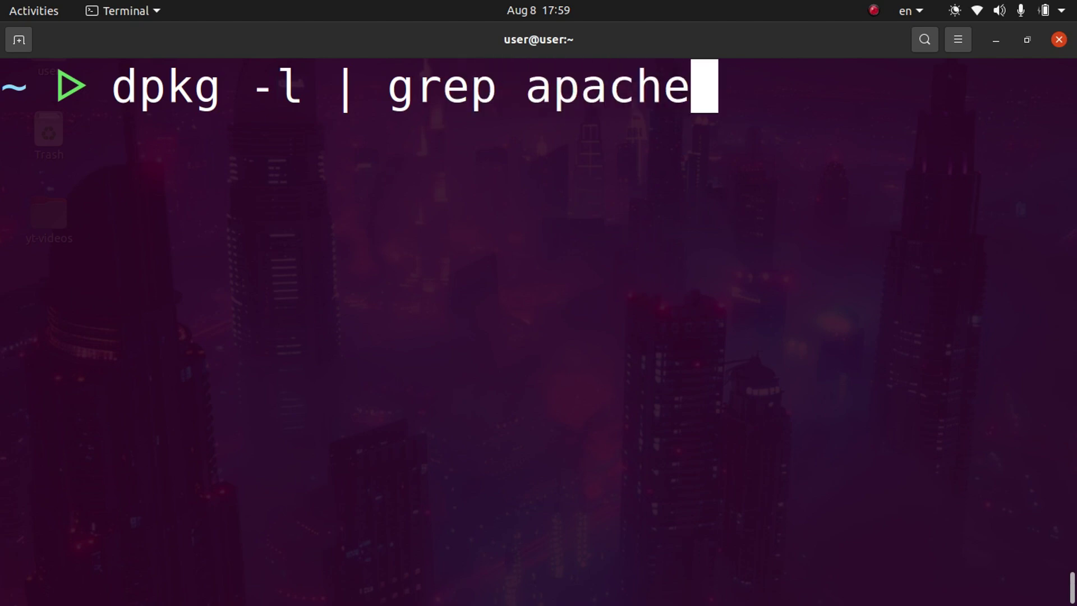
{"action": "key", "text": "Return"}
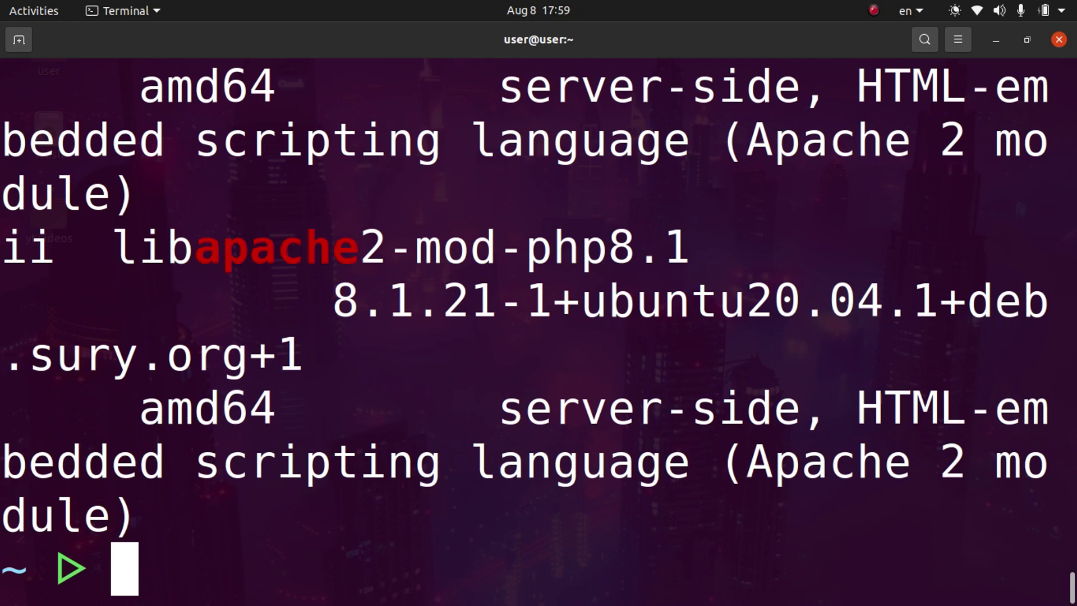
{"action": "key", "text": "ctrl+0"}
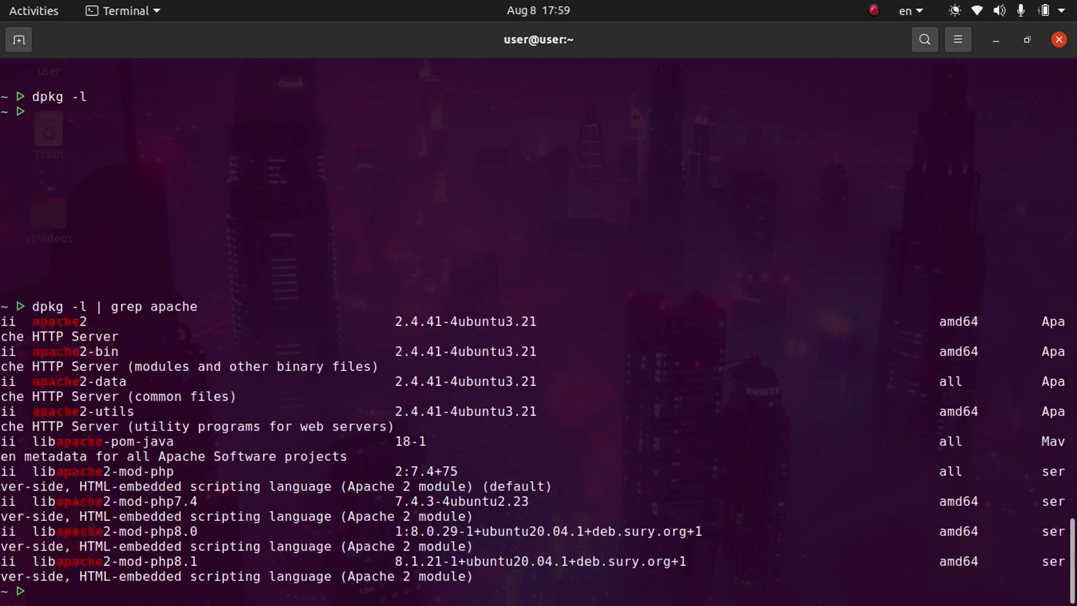
Highlight the apache2, apache2-bin and apache2-data entries, then clear the screen
{"action": "left_click_drag", "start_coordinate": [504, 575], "coordinate": [2, 322]}
{"action": "left_click", "coordinate": [2, 321]}
{"action": "left_click_drag", "start_coordinate": [32, 321], "coordinate": [88, 322]}
{"action": "left_click_drag", "start_coordinate": [32, 351], "coordinate": [118, 352]}
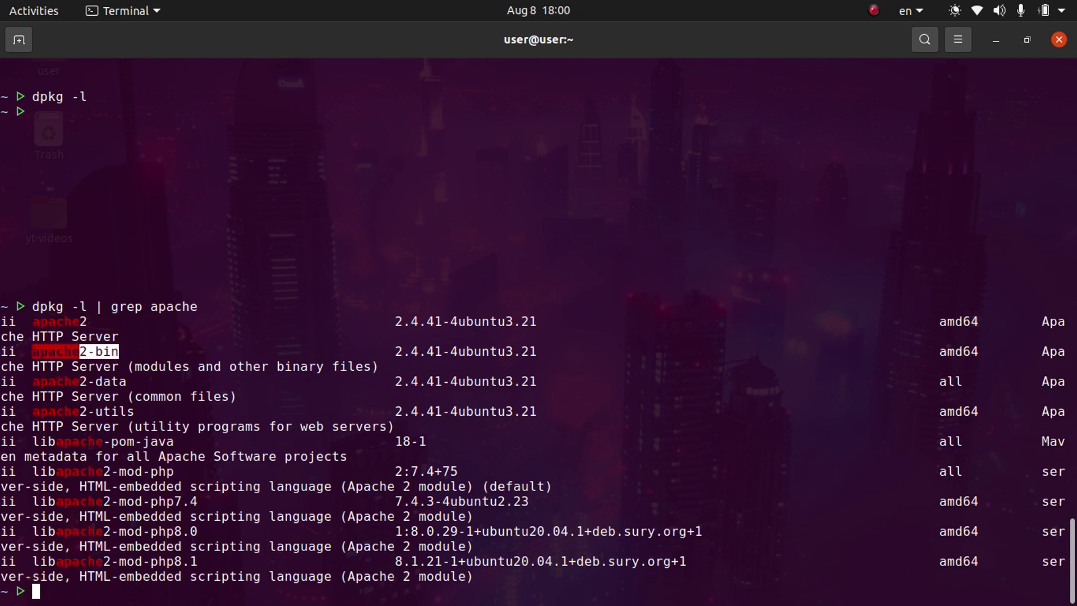
{"action": "left_click_drag", "start_coordinate": [33, 381], "coordinate": [128, 381]}
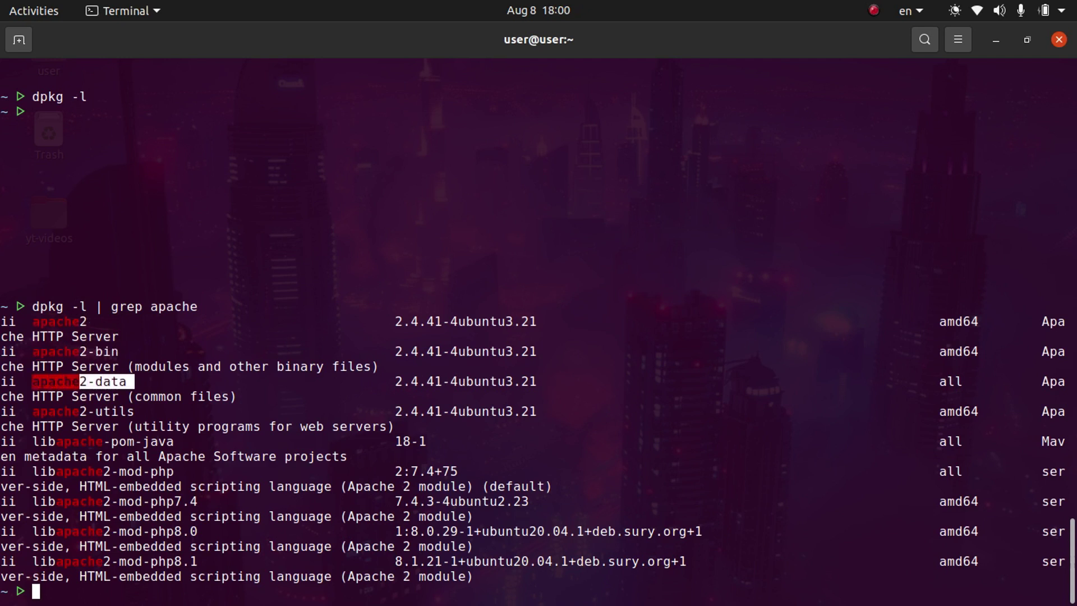
{"action": "left_click", "coordinate": [127, 382]}
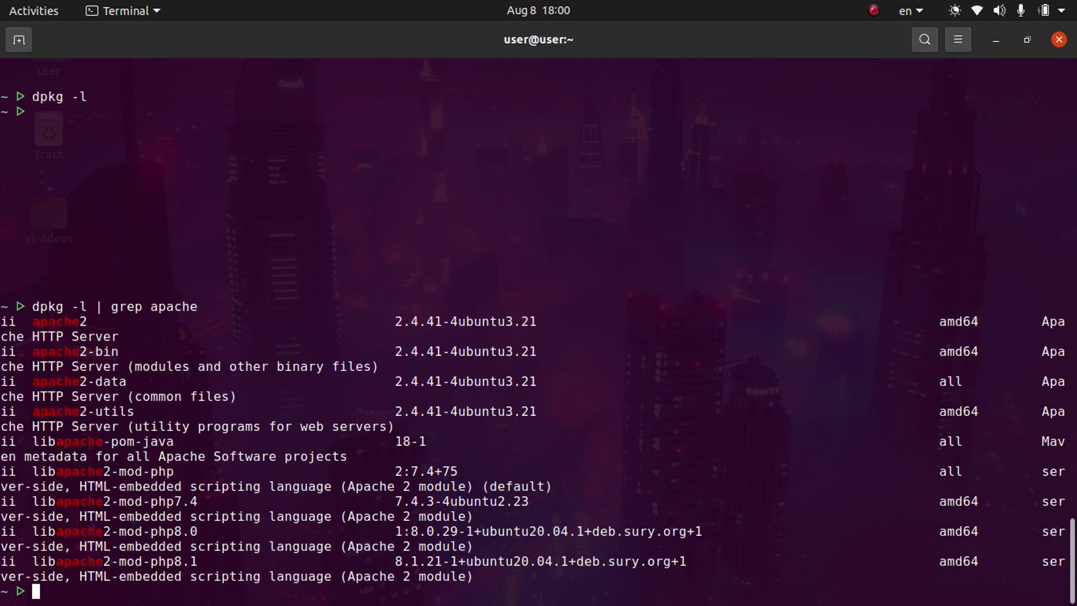
{"action": "key", "text": "ctrl+l"}
Enlarge the text and run sudo apt-get remove htop, answering Y to free 225 kB
{"action": "key", "text": "ctrl+plus"}
{"action": "key", "text": "ctrl+plus"}
{"action": "key", "text": "ctrl+plus"}
{"action": "key", "text": "ctrl+plus"}
{"action": "key", "text": "ctrl+plus"}
{"action": "key", "text": "ctrl+plus"}
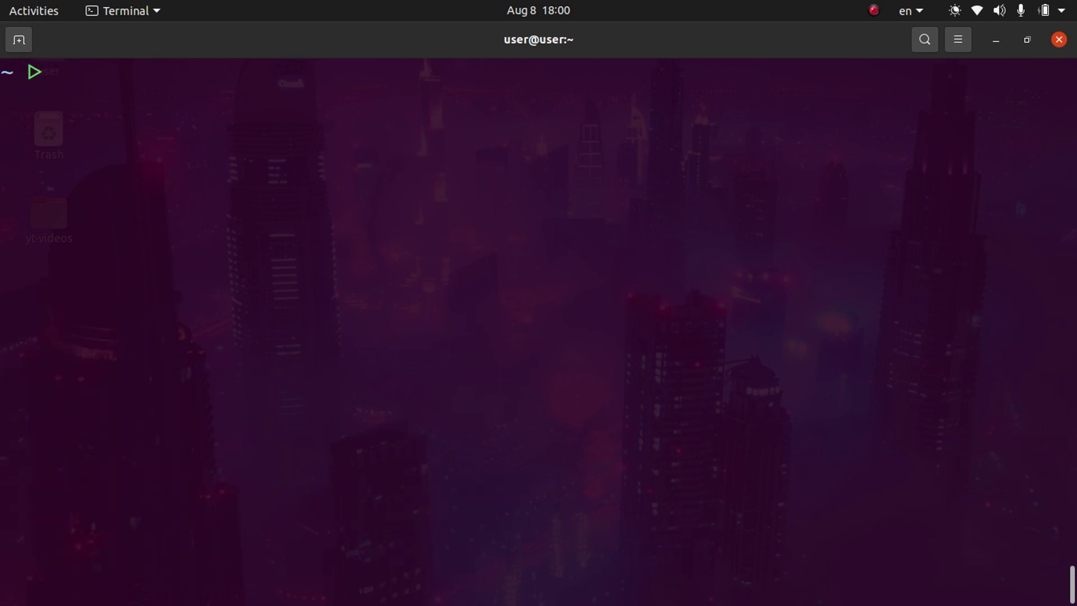
{"action": "key", "text": "ctrl+plus"}
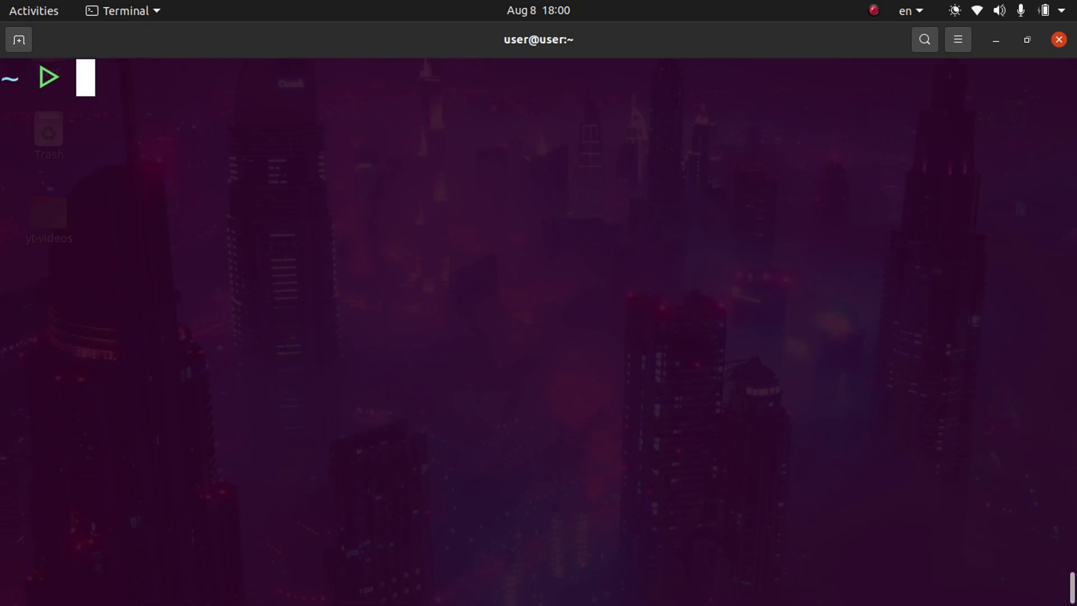
{"action": "type", "text": "sudo apt-get remove htop"}
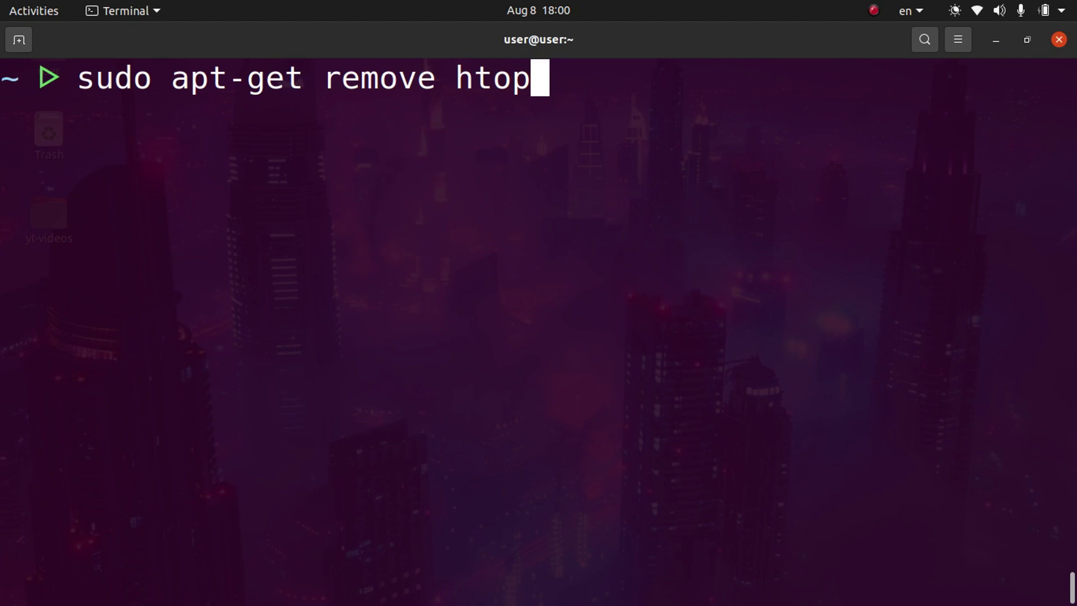
{"action": "key", "text": "Return"}
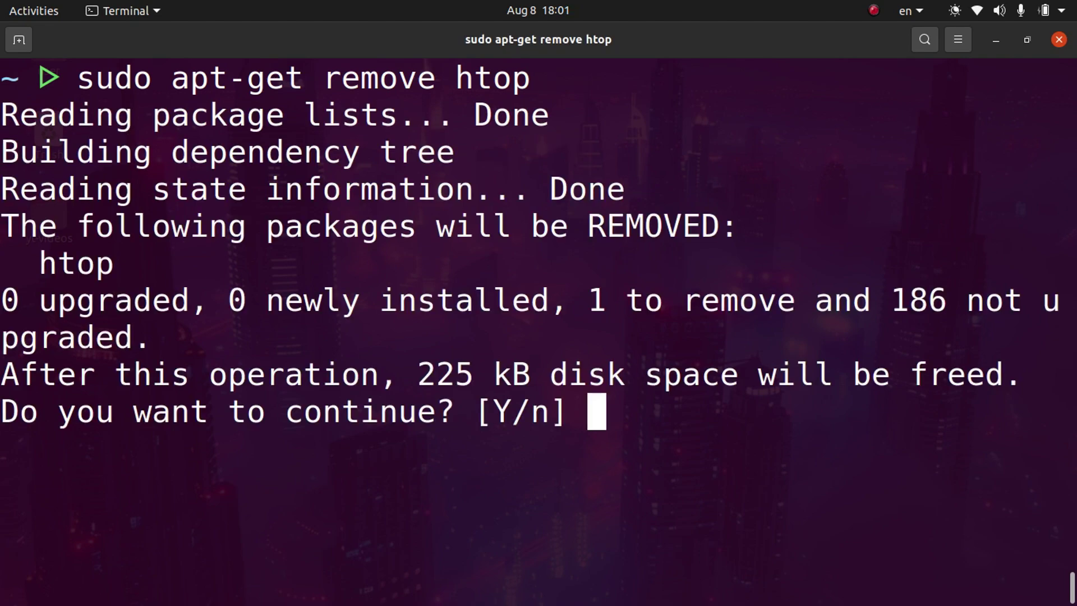
{"action": "type", "text": "Y"}
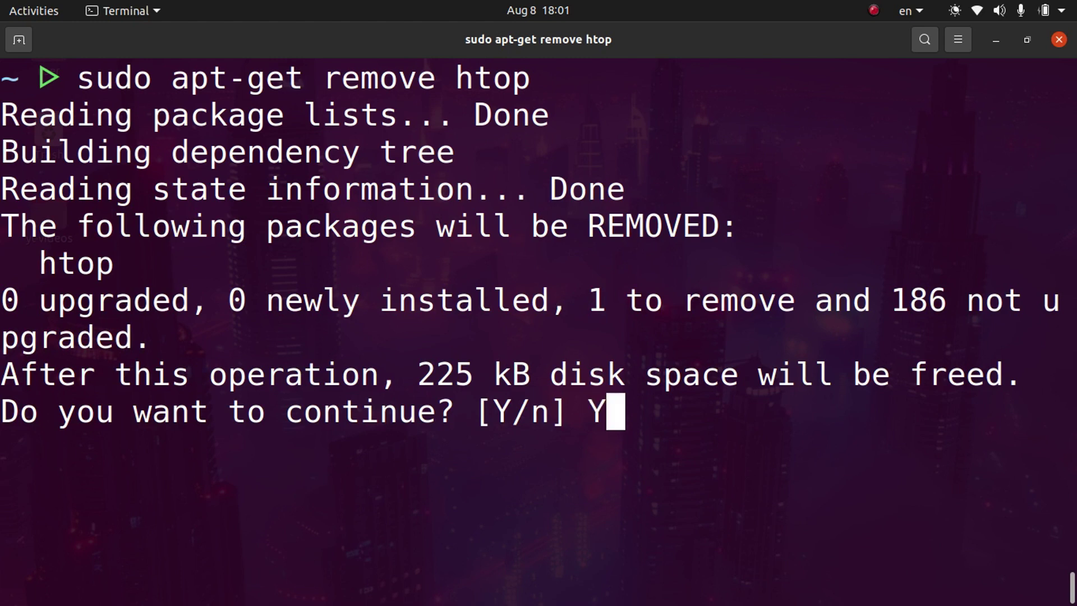
{"action": "key", "text": "Return"}
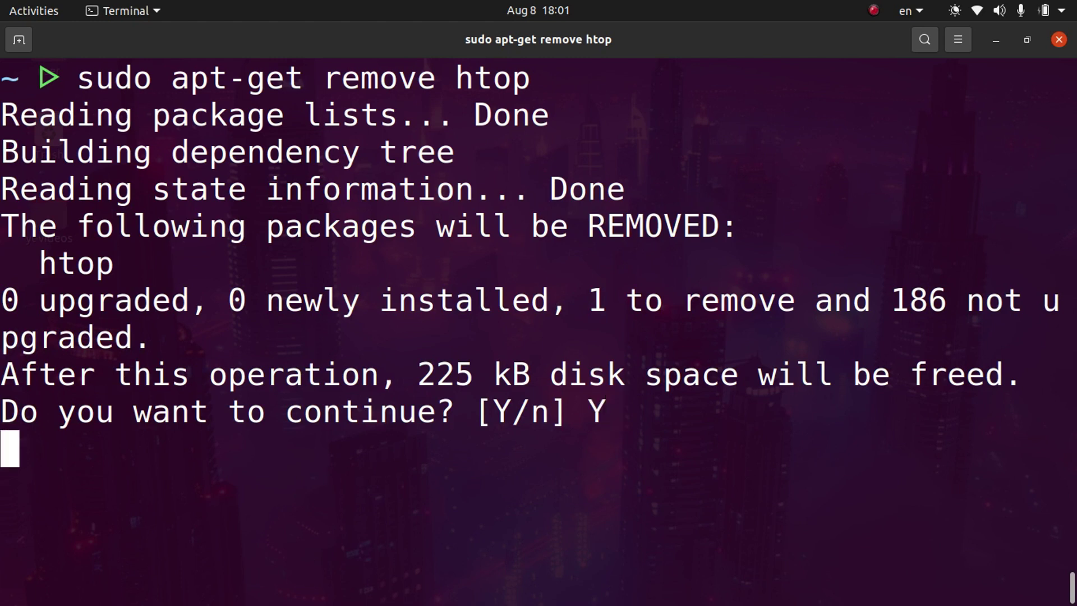
{"action": "key", "text": "Return"}
Confirm htop gives 'command not found', then type sudo apt-get purge htop at a cleared prompt
{"action": "key", "text": "ctrl+l"}
{"action": "type", "text": "htop"}
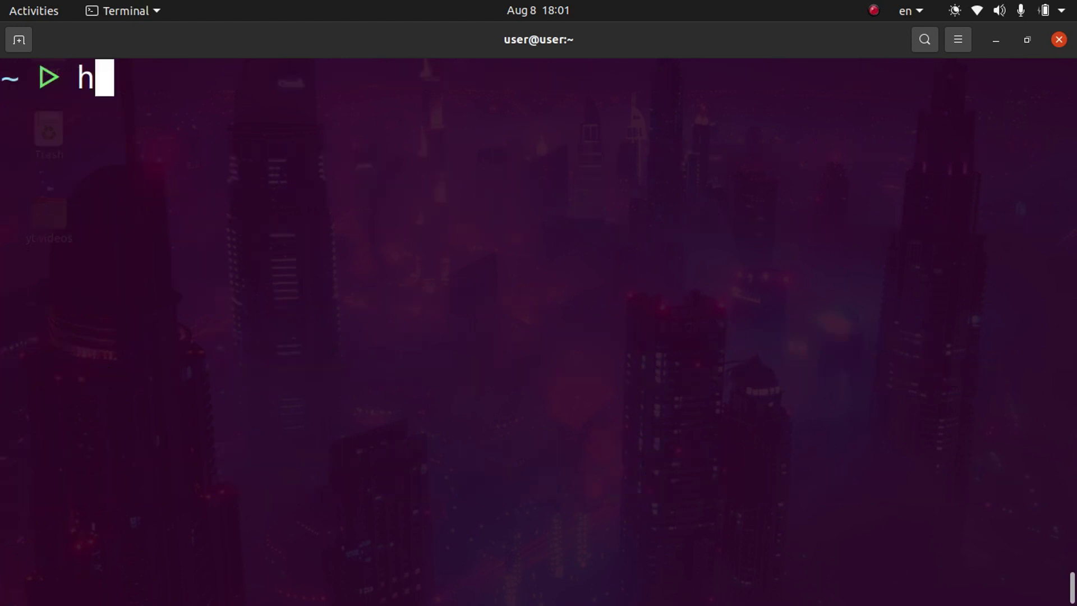
{"action": "key", "text": "Return"}
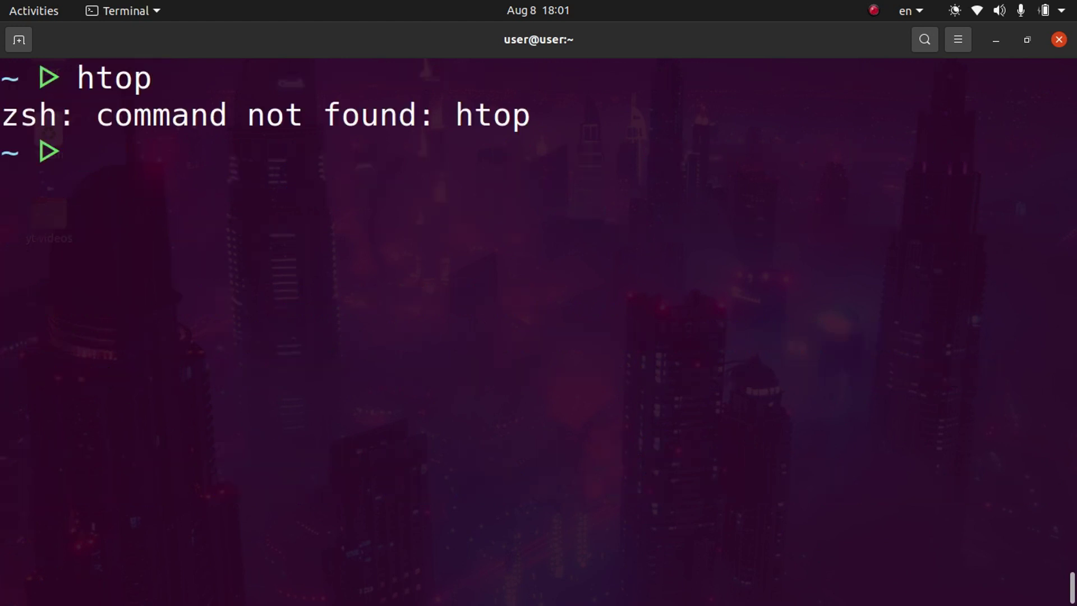
{"action": "key", "text": "ctrl+l"}
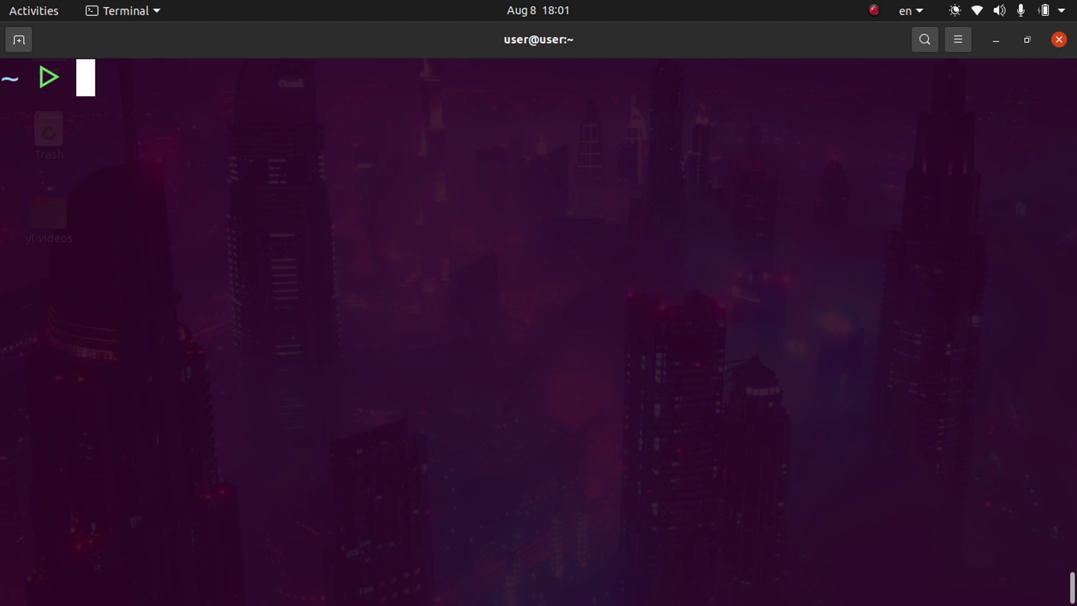
{"action": "type", "text": "sudo apt-get purge htop"}
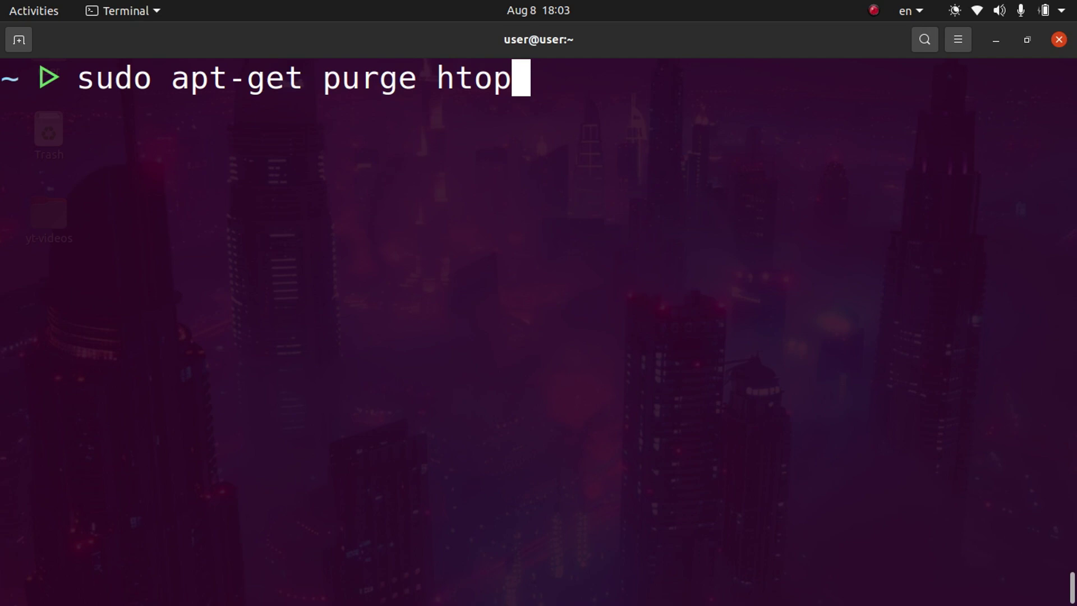
Run the htop purge, answer Y to remove htop 2.2.0, and verify htop is not found
{"action": "key", "text": "Return"}
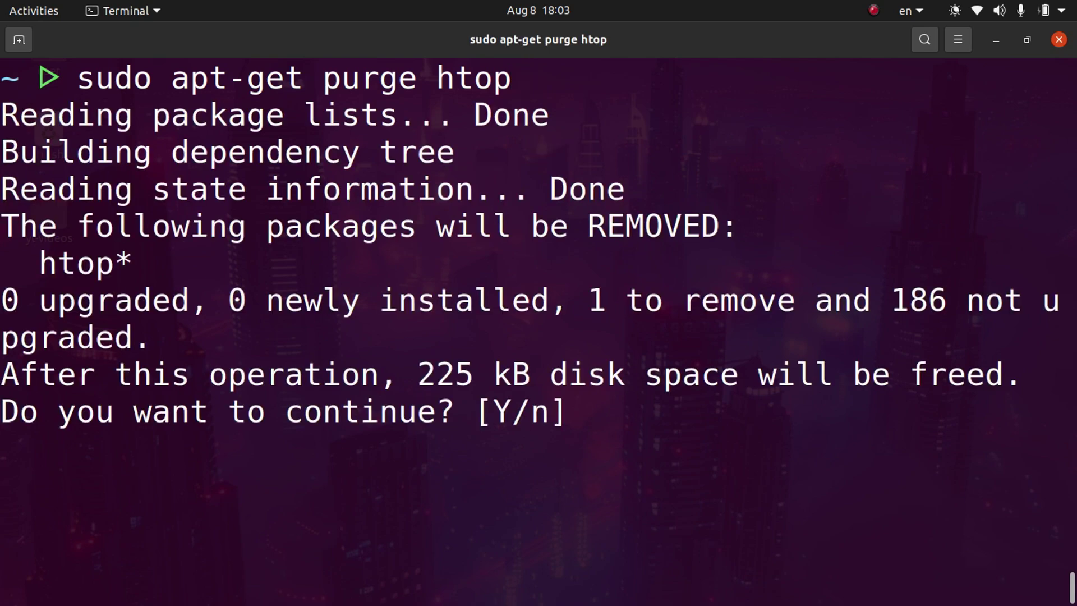
{"action": "type", "text": "Y"}
{"action": "key", "text": "Return"}
{"action": "type", "text": "htop"}
{"action": "key", "text": "Return"}
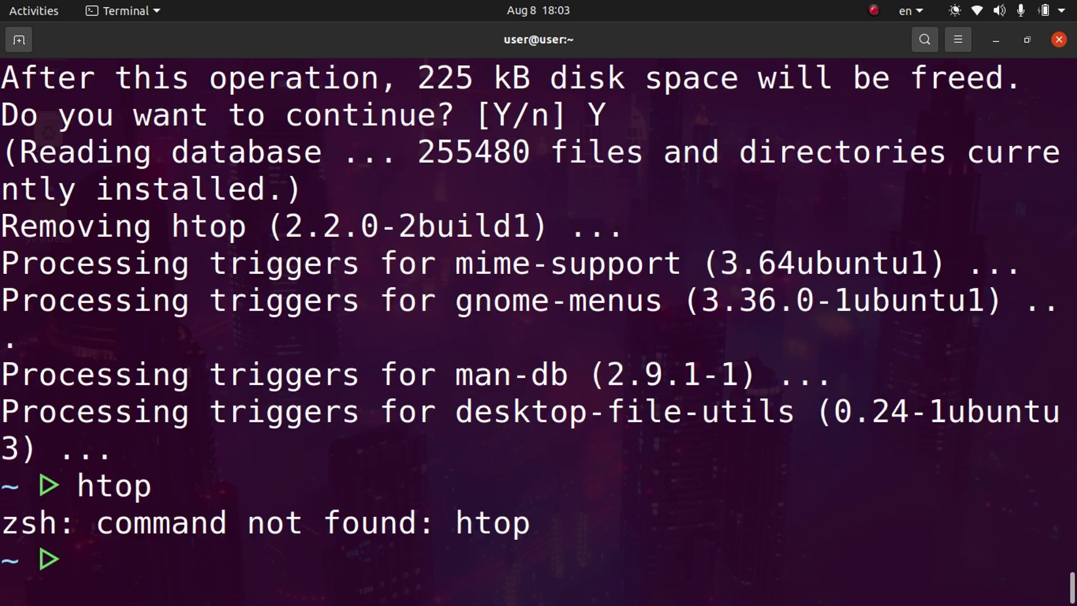